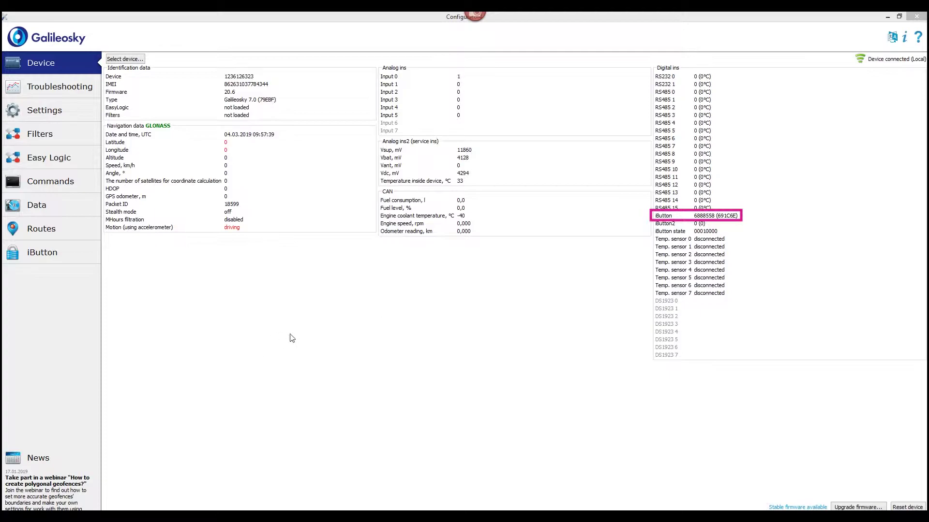
- Copy the attached iButton's hex code into Trusted key 1 under Digital inputs and apply it
{"action": "double_click", "coordinate": [727, 218]}
{"action": "key", "text": "ctrl+c"}
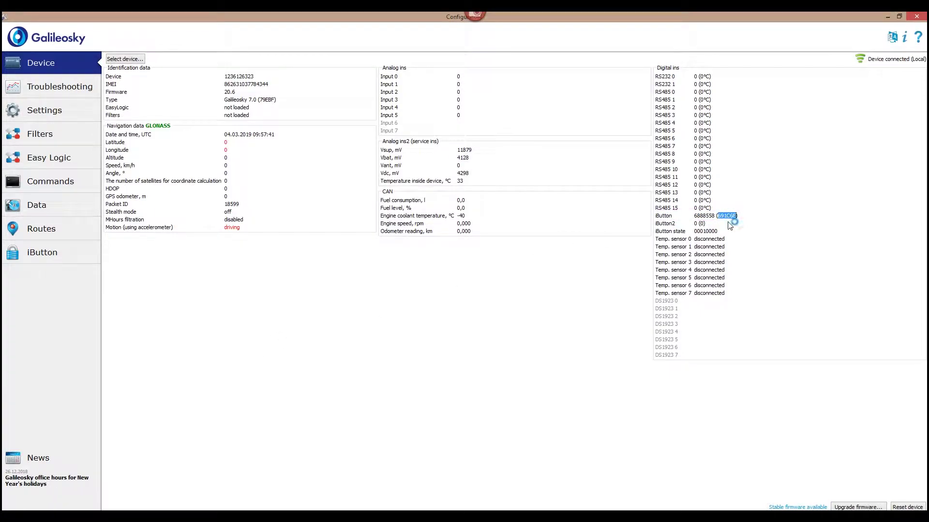
{"action": "left_click", "coordinate": [714, 227]}
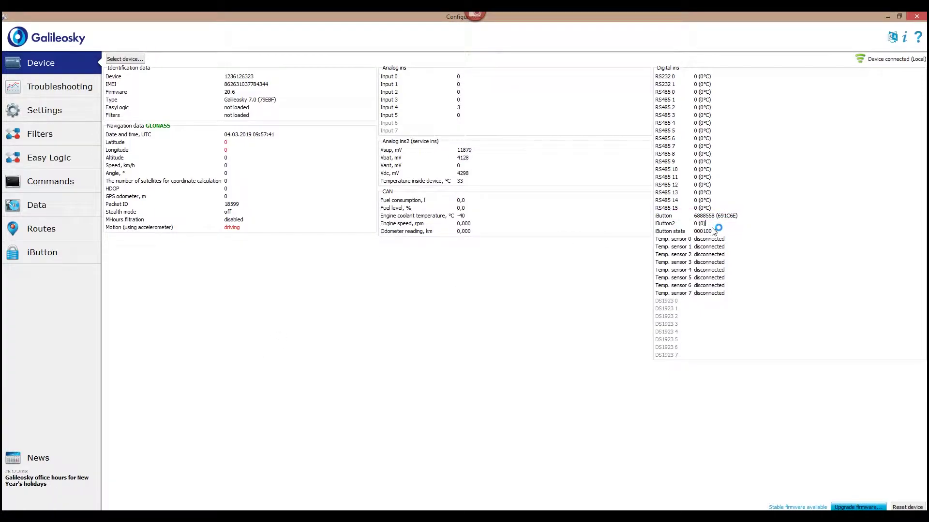
{"action": "left_click", "coordinate": [72, 111]}
{"action": "left_click", "coordinate": [305, 60]}
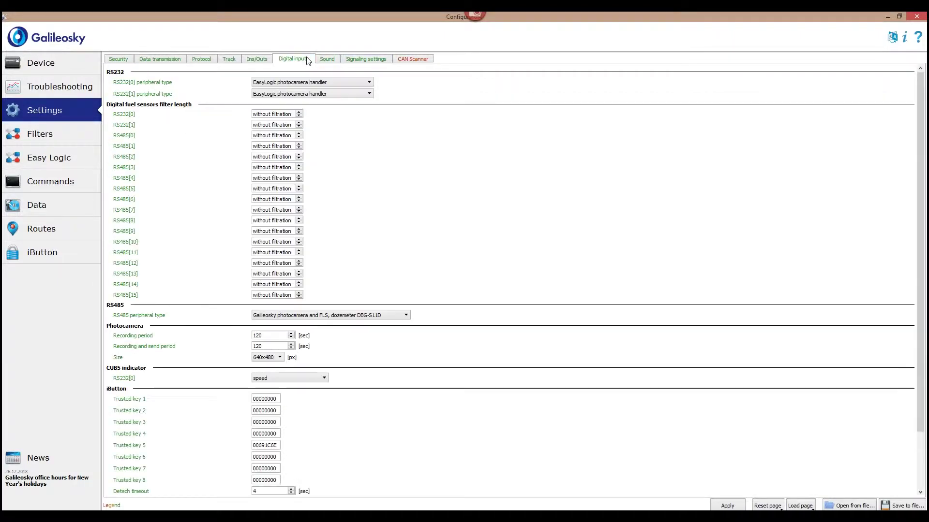
{"action": "double_click", "coordinate": [265, 399]}
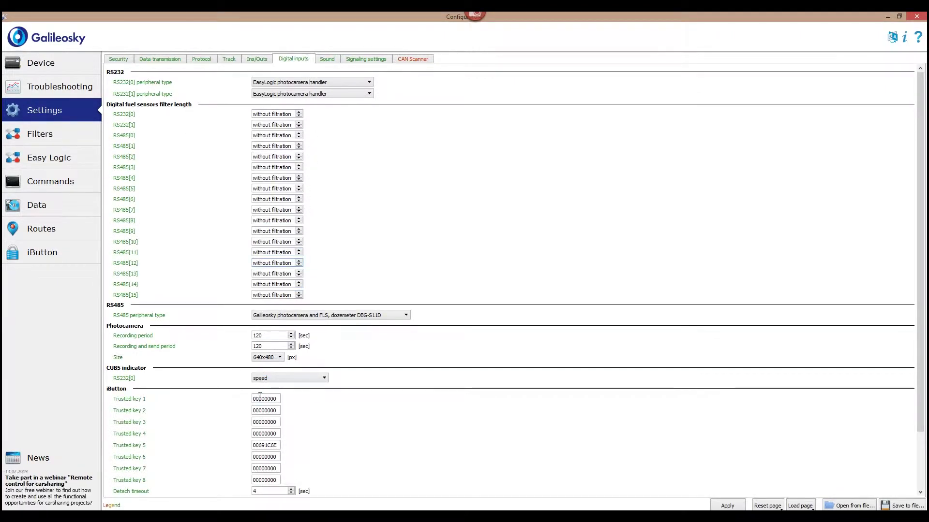
{"action": "key", "text": "ctrl+v"}
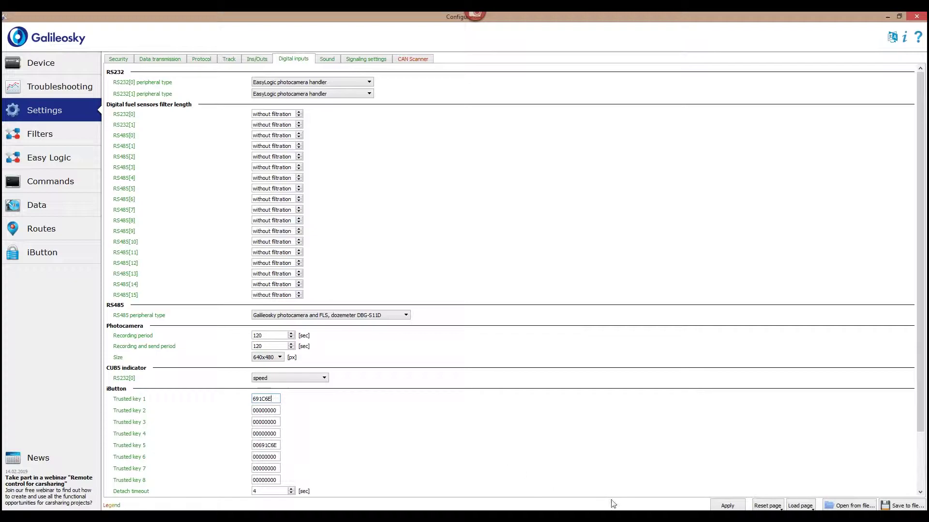
{"action": "left_click", "coordinate": [724, 506]}
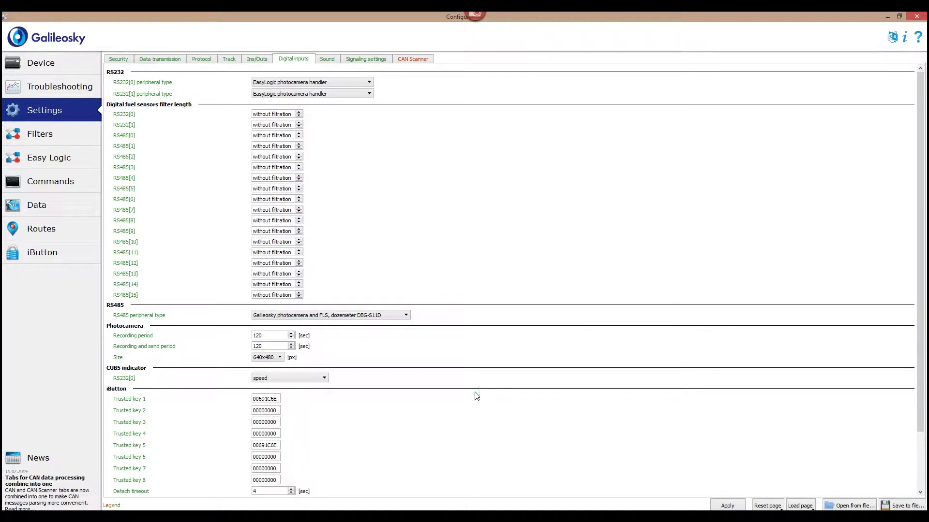
- Go back to the device overview, then open the iButton key list page
{"action": "left_click", "coordinate": [93, 63]}
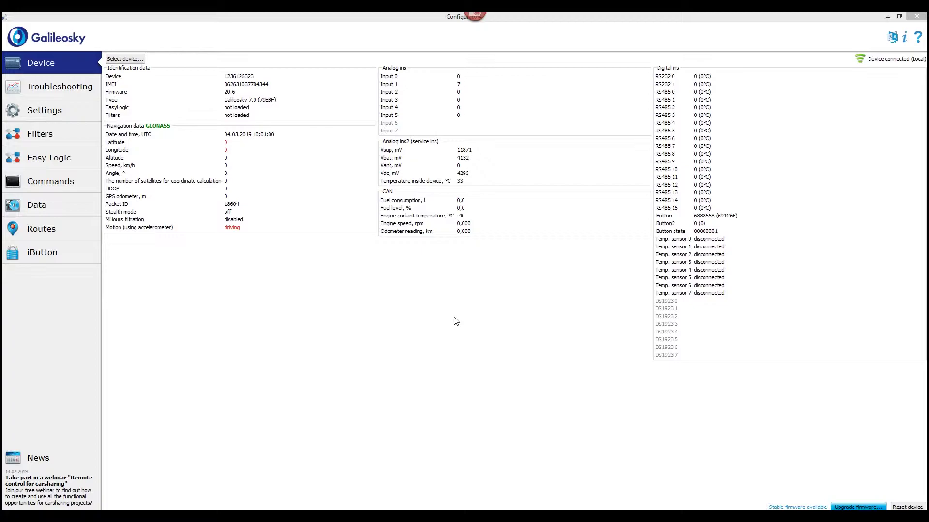
{"action": "left_click", "coordinate": [52, 259]}
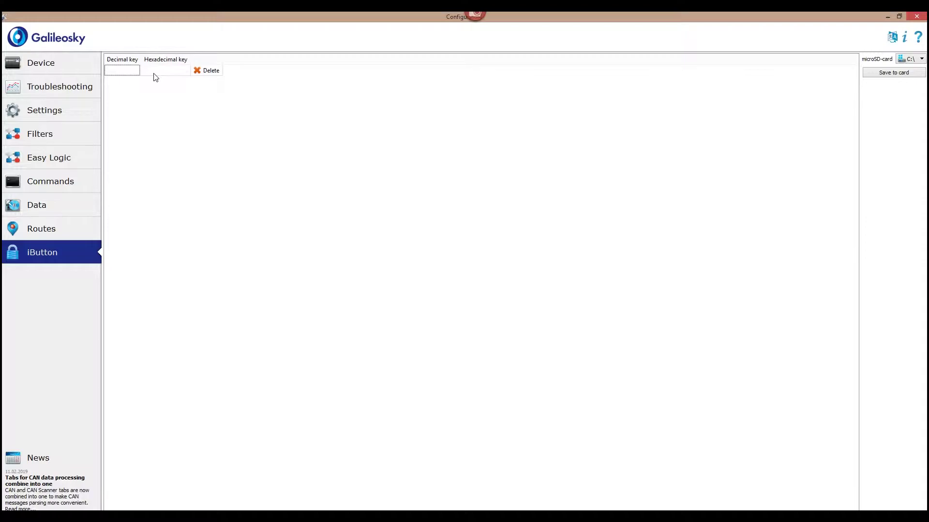
- Select F:\ as the microSD card and paste the iButton's hex code into the hexadecimal key cell
{"action": "left_click", "coordinate": [920, 60]}
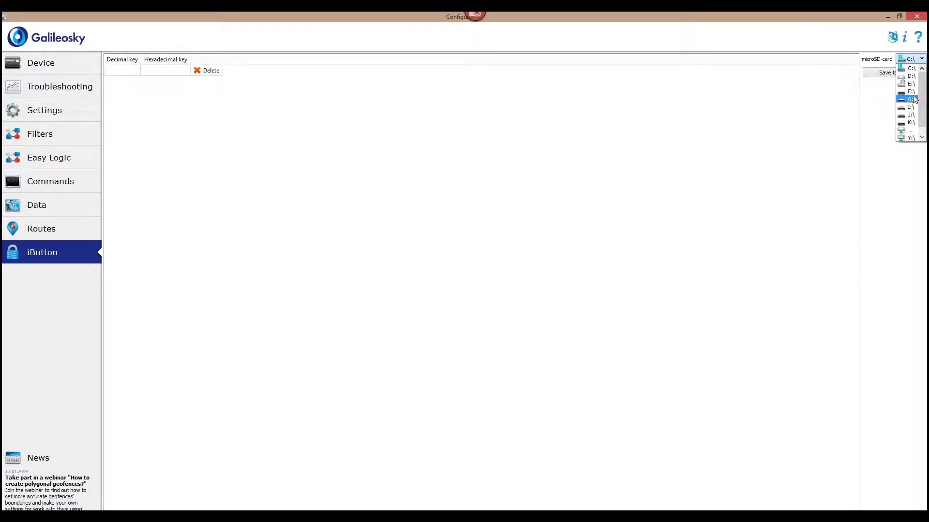
{"action": "left_click", "coordinate": [912, 92]}
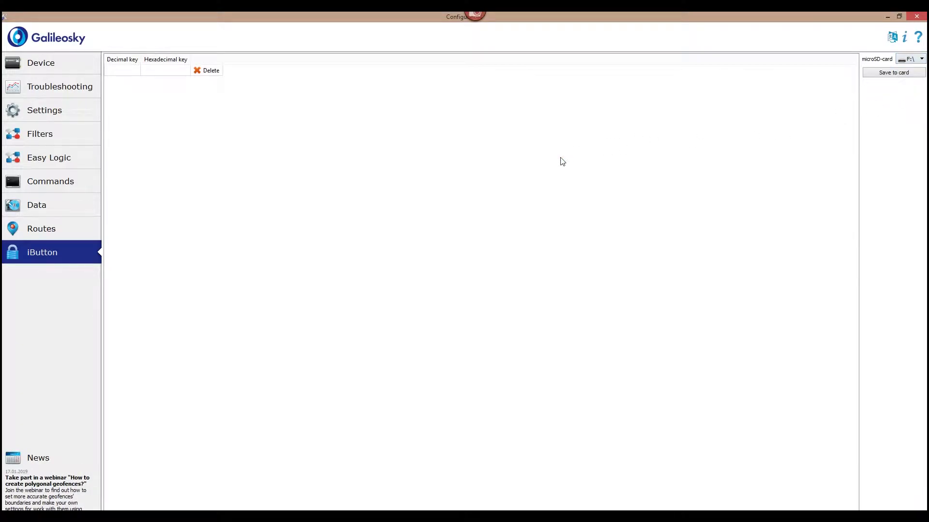
{"action": "left_click", "coordinate": [175, 68]}
{"action": "key", "text": "ctrl+v"}
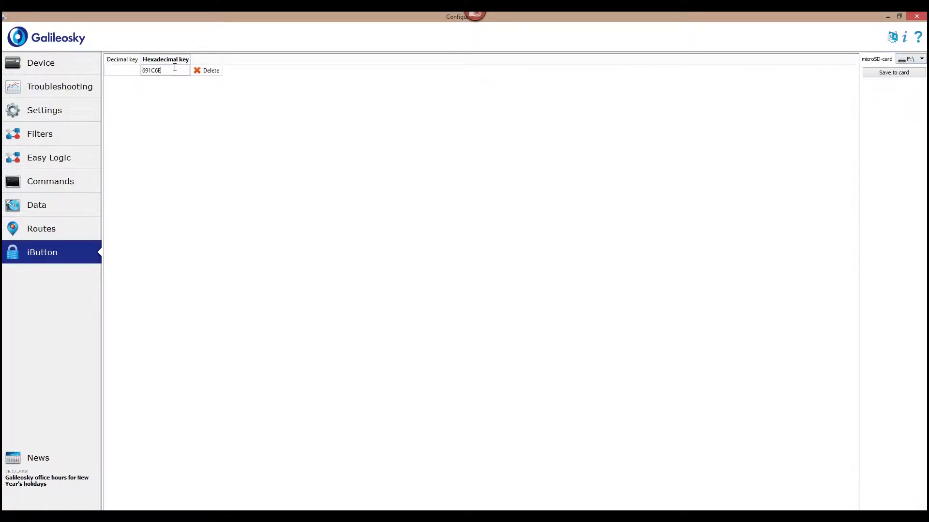
{"action": "left_click", "coordinate": [183, 93]}
- Copy the key's decimal code from the device overview into the decimal key cell
{"action": "left_click", "coordinate": [67, 71]}
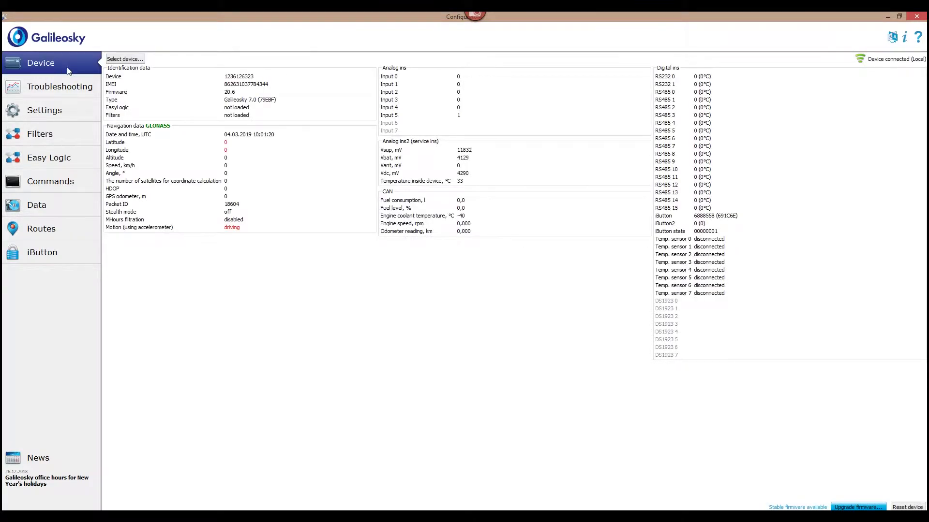
{"action": "double_click", "coordinate": [703, 216]}
{"action": "key", "text": "ctrl+c"}
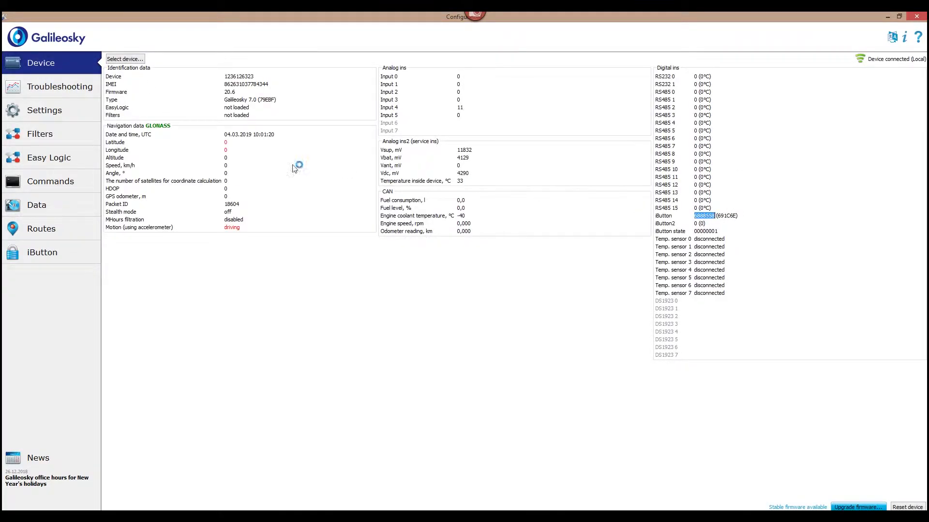
{"action": "left_click", "coordinate": [36, 252]}
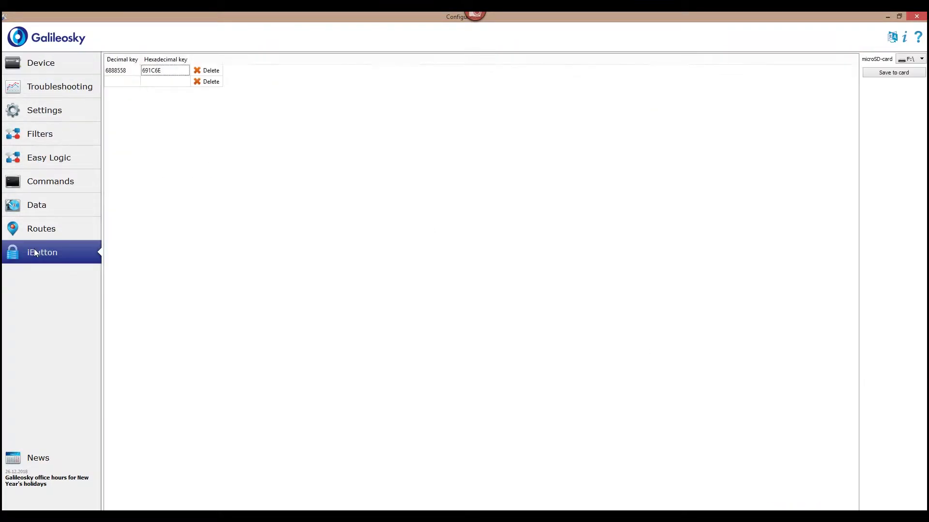
{"action": "left_click", "coordinate": [125, 82]}
{"action": "key", "text": "ctrl+v"}
{"action": "key", "text": "Return"}
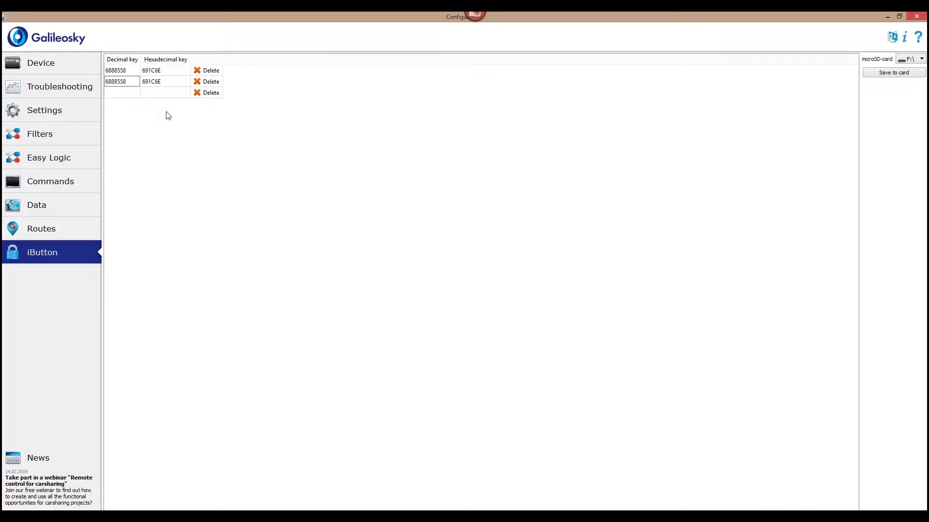
- Delete the duplicate key row and save the key list to the microSD card
{"action": "left_click", "coordinate": [199, 83]}
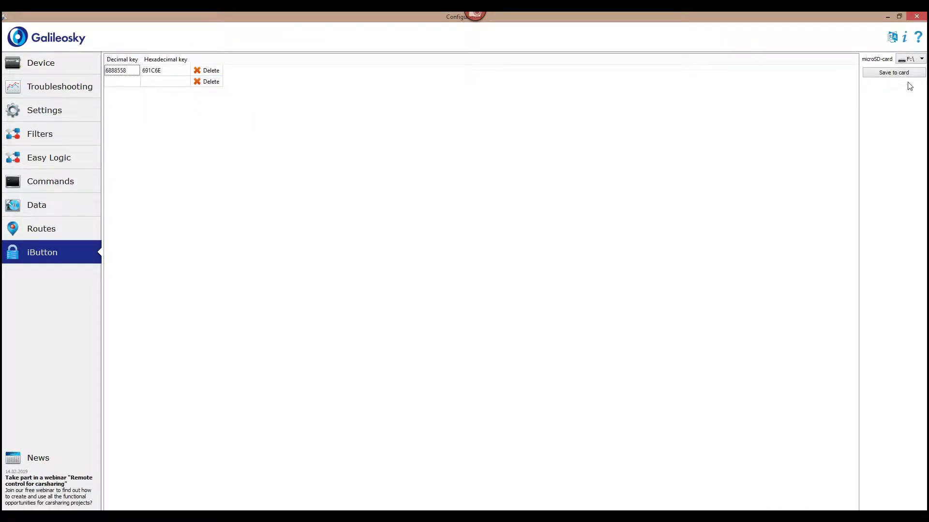
{"action": "left_click", "coordinate": [913, 73]}
{"action": "left_click", "coordinate": [485, 281]}
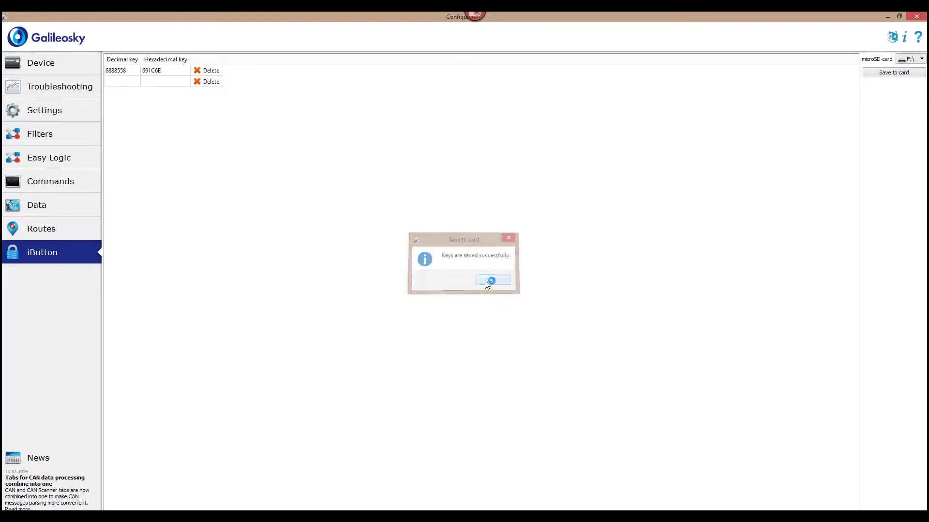
- Bring up the removable drive F: window and select keys.bin to check its size
{"action": "mouse_move", "coordinate": [669, 516]}
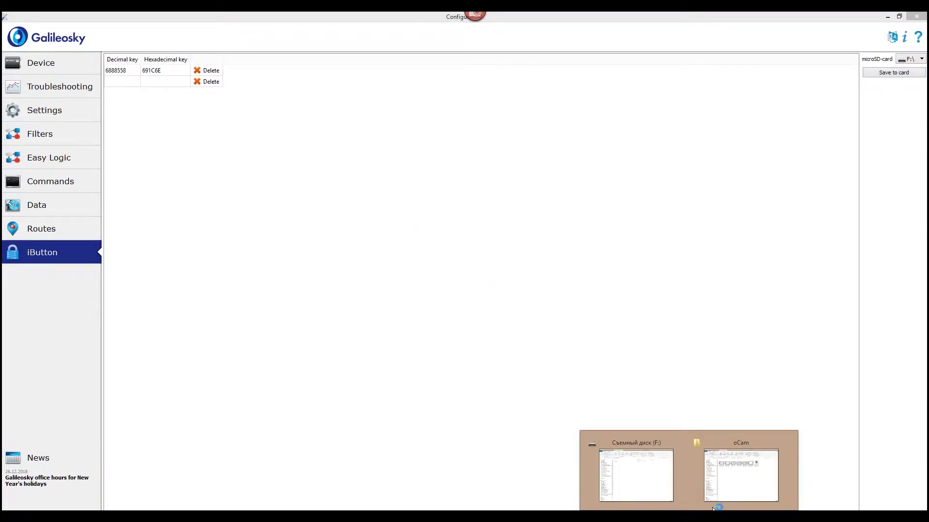
{"action": "left_click", "coordinate": [649, 484]}
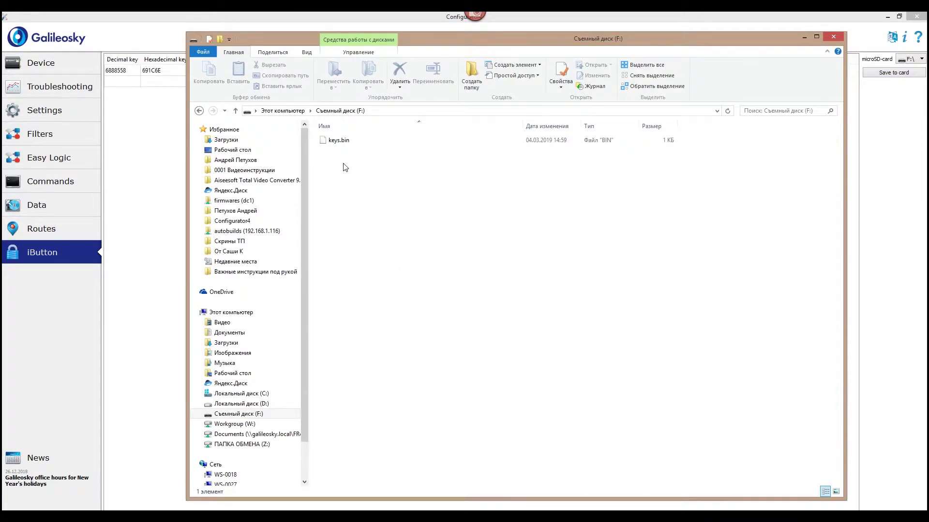
{"action": "left_click", "coordinate": [352, 146]}
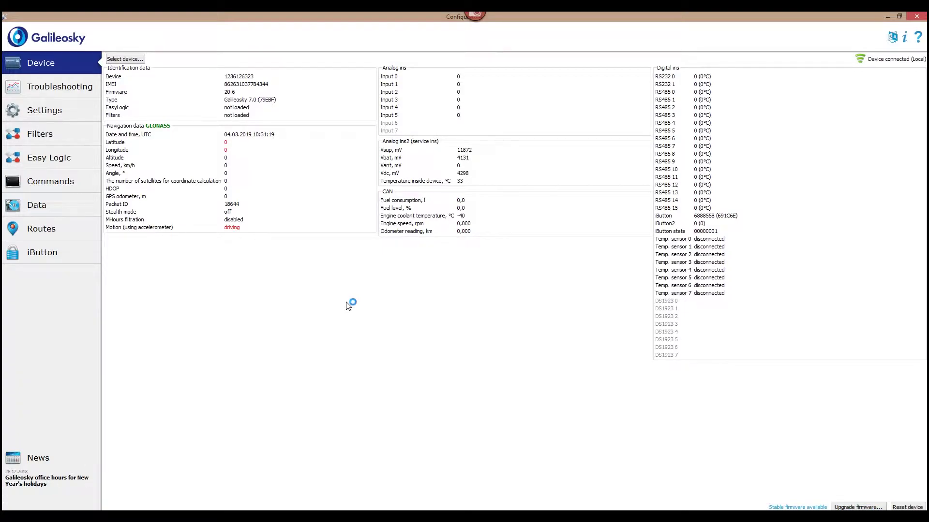
- On the Protocol tab, tick Main packet for Device status, iButton, iButton 2 and iButtons state, then apply
{"action": "left_click", "coordinate": [57, 113]}
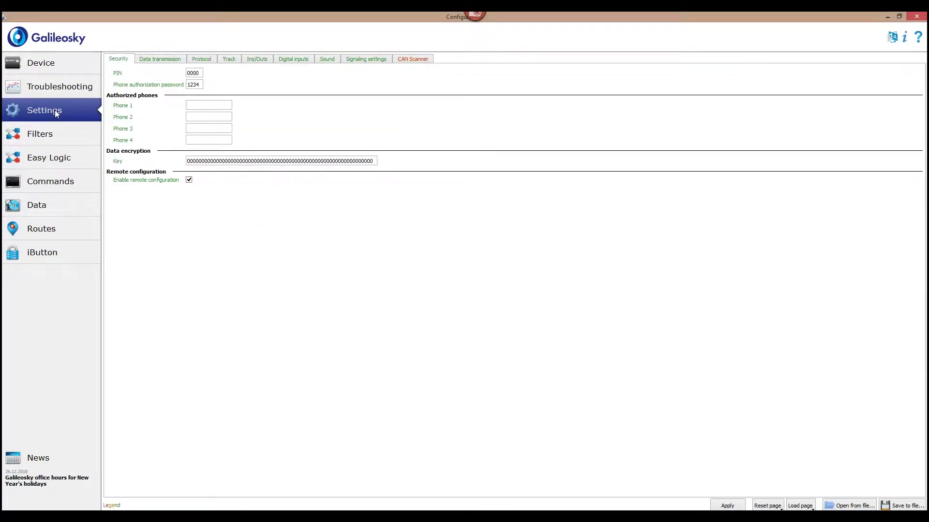
{"action": "left_click", "coordinate": [207, 61]}
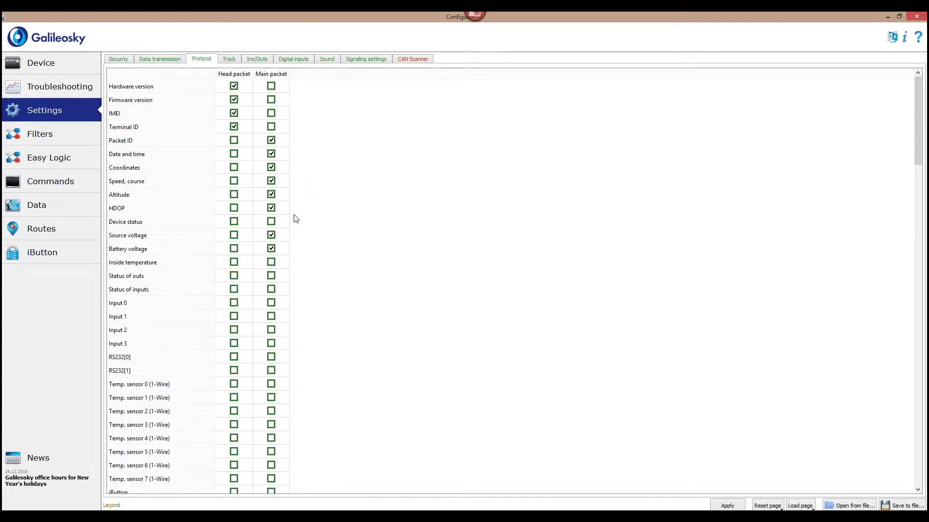
{"action": "left_click", "coordinate": [271, 222]}
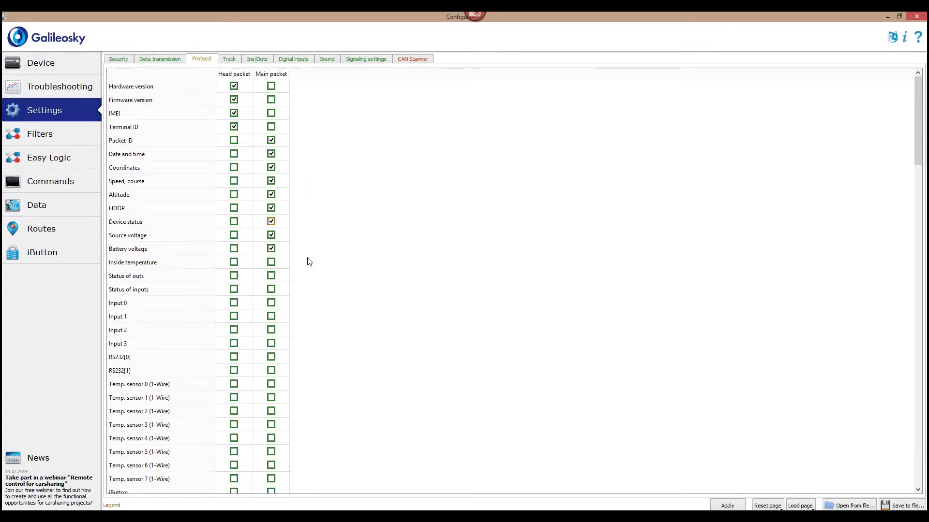
{"action": "scroll", "coordinate": [310, 261], "scroll_direction": "down", "scroll_amount": 5}
{"action": "left_click", "coordinate": [271, 290]}
{"action": "scroll", "coordinate": [310, 324], "scroll_direction": "down", "scroll_amount": 2}
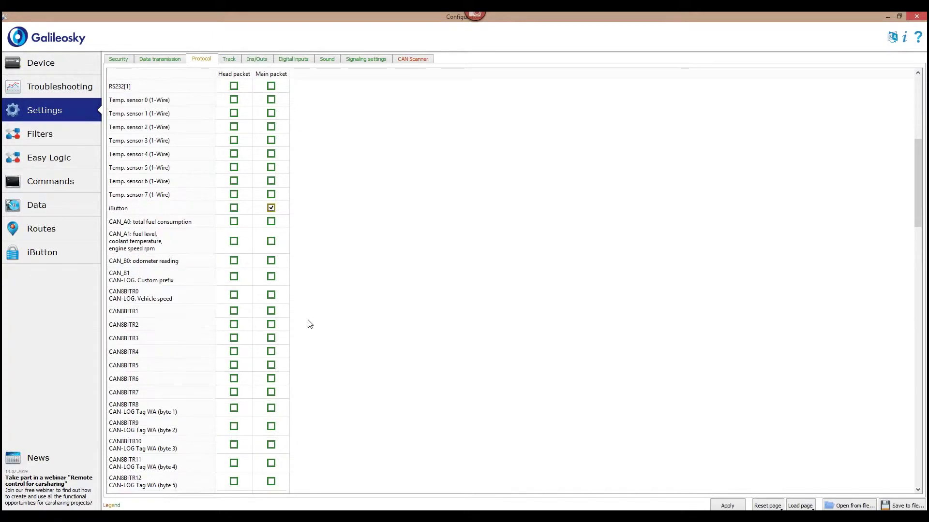
{"action": "scroll", "coordinate": [310, 324], "scroll_direction": "down", "scroll_amount": 4}
{"action": "left_click", "coordinate": [271, 359]}
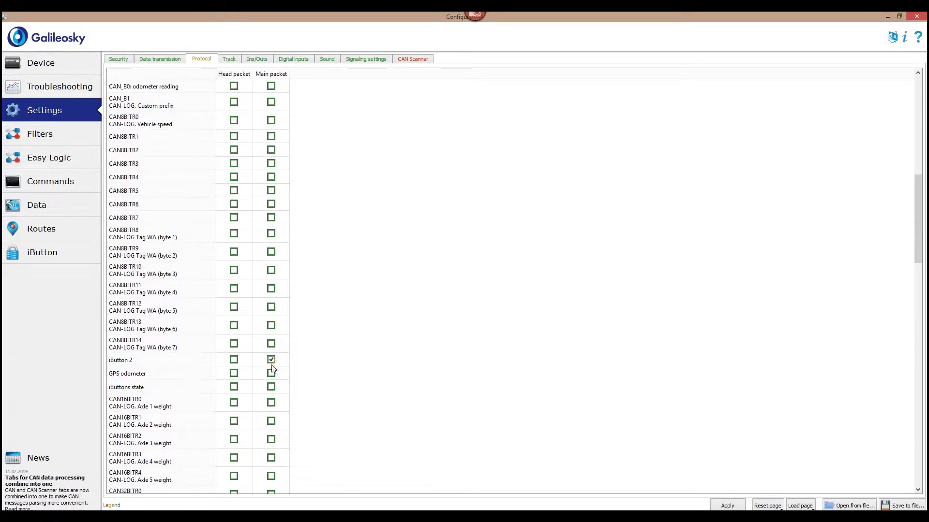
{"action": "left_click", "coordinate": [271, 386]}
{"action": "left_click", "coordinate": [728, 505]}
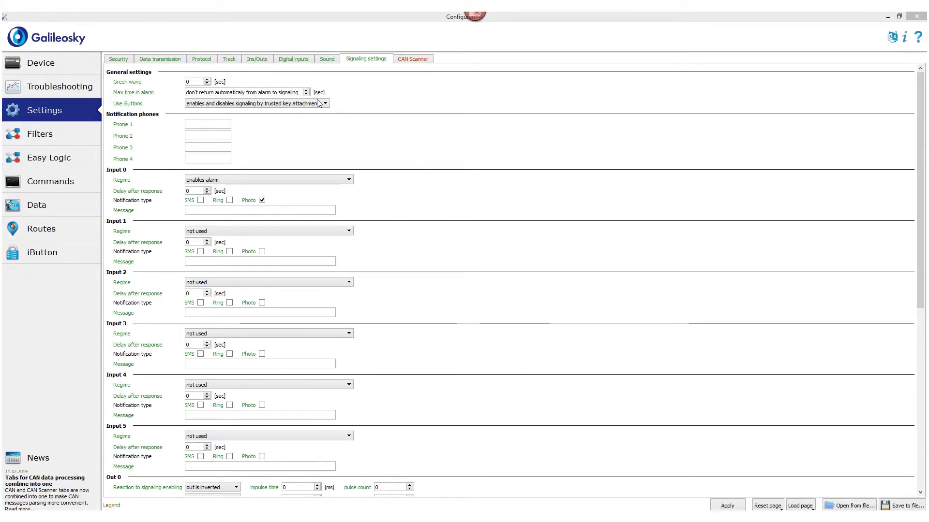
{"action": "left_click", "coordinate": [320, 104]}
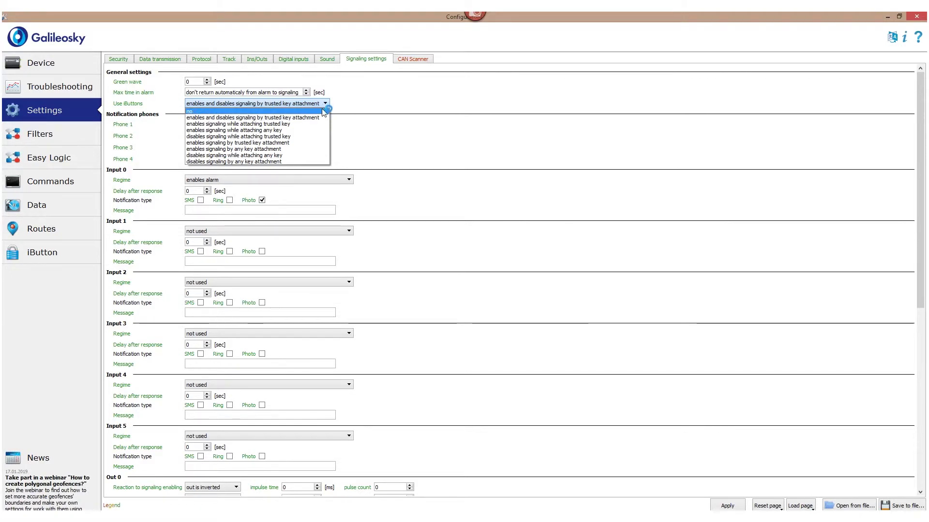
{"action": "left_click", "coordinate": [318, 119]}
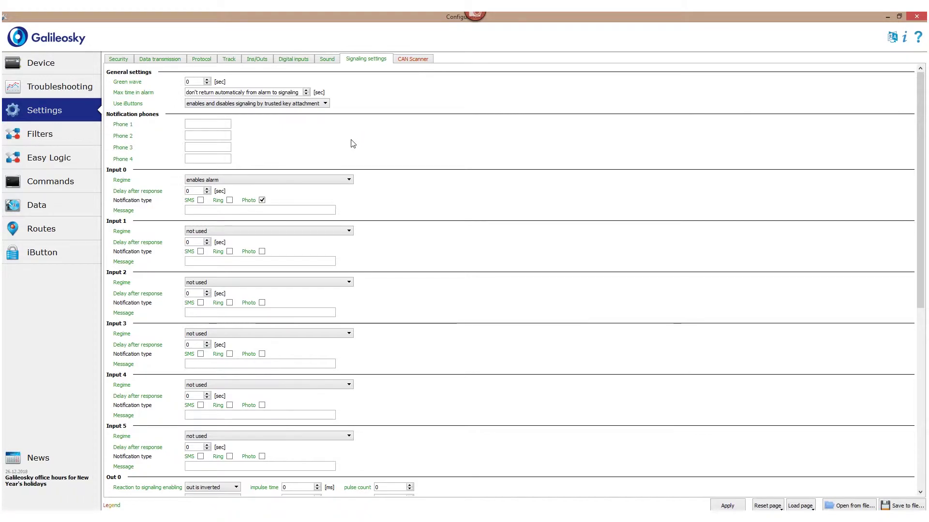
- Set Out 0 to 'out sends impulses' for both signaling enabling and disabling
{"action": "scroll", "coordinate": [450, 280], "scroll_direction": "down", "scroll_amount": 5}
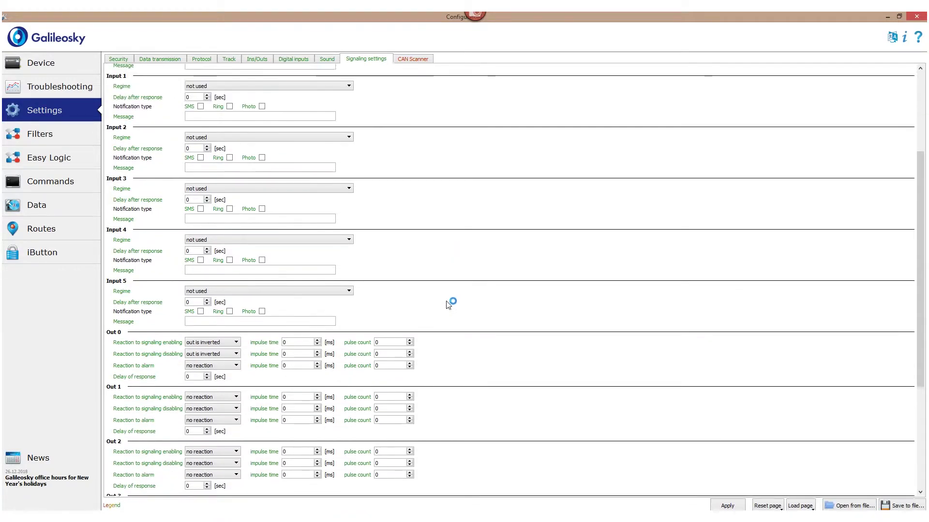
{"action": "left_click", "coordinate": [226, 285]}
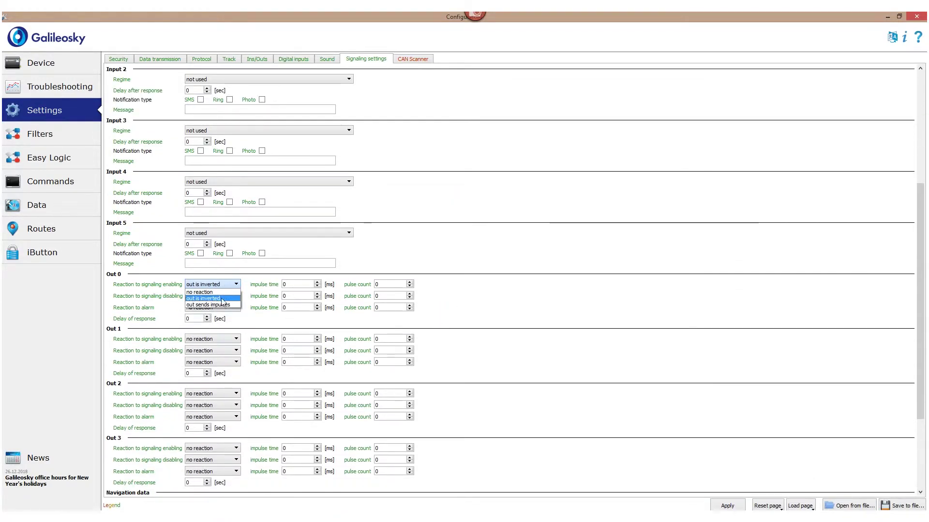
{"action": "left_click", "coordinate": [212, 296]}
{"action": "left_click", "coordinate": [227, 295]}
{"action": "left_click", "coordinate": [213, 308]}
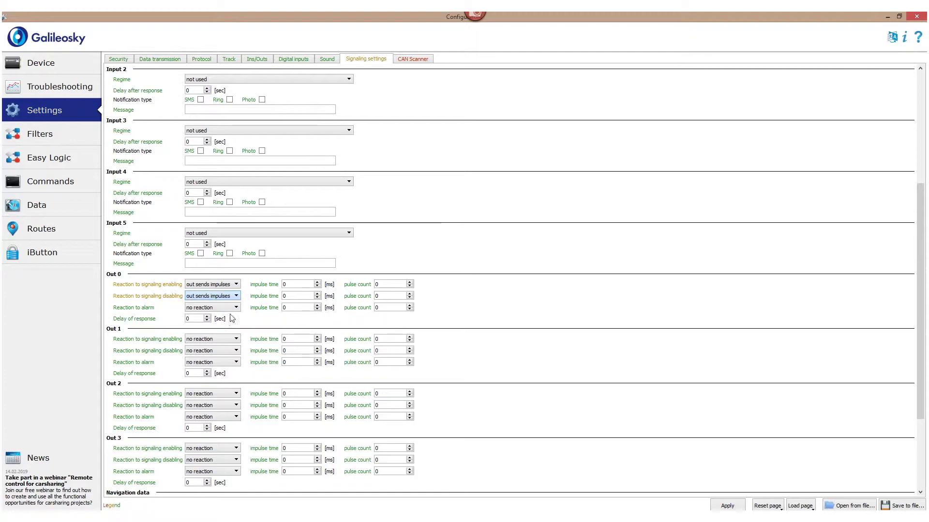
- Set Out 0's enabling and disabling impulse times to 100
{"action": "left_click", "coordinate": [309, 284]}
{"action": "key", "text": "BackSpace"}
{"action": "type", "text": "100"}
{"action": "left_click", "coordinate": [305, 296]}
{"action": "key", "text": "BackSpace"}
{"action": "type", "text": "100"}
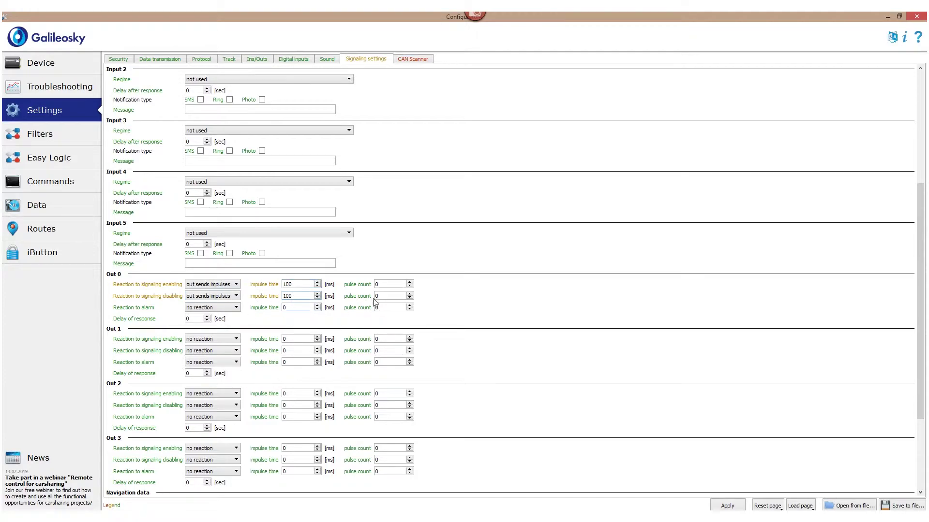
- Set Out 0's pulse counts to 2 on enabling and 3 on disabling, and apply
{"action": "left_click", "coordinate": [386, 284]}
{"action": "key", "text": "BackSpace"}
{"action": "type", "text": "2"}
{"action": "left_click", "coordinate": [382, 296]}
{"action": "key", "text": "BackSpace"}
{"action": "type", "text": "3"}
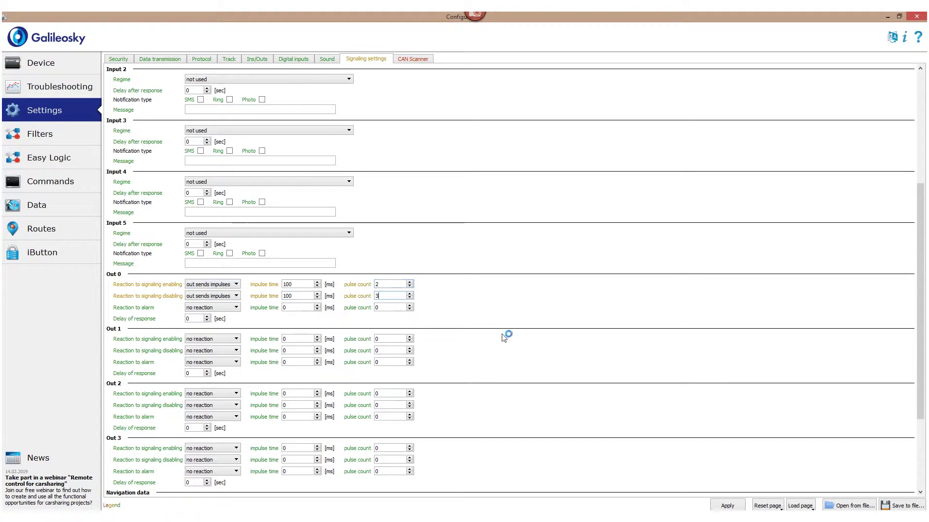
{"action": "left_click", "coordinate": [720, 505]}
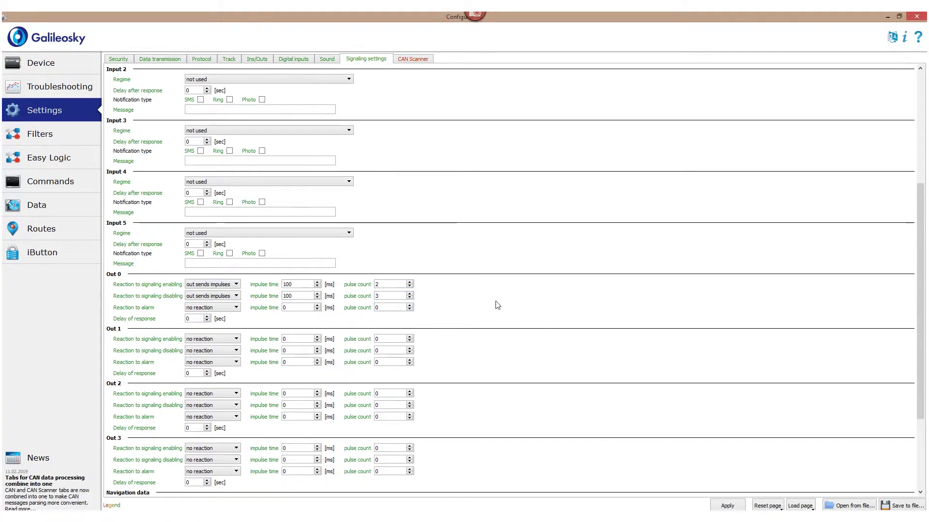